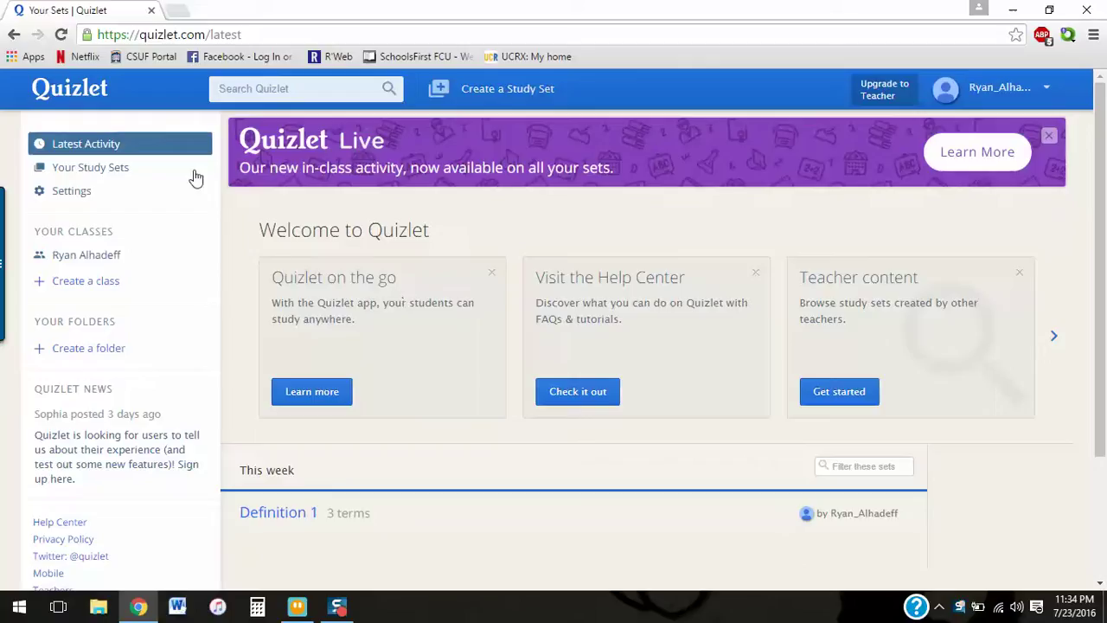
Step: Start a new class and name it with the teacher's full name followed by "Math"
left_click(1017, 89)
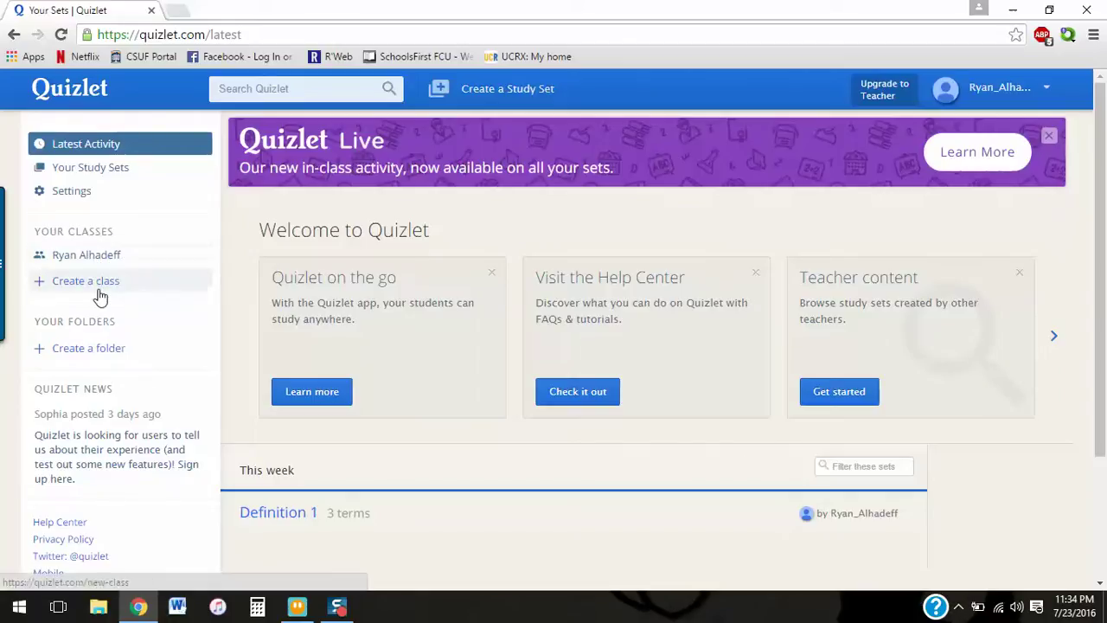
left_click(98, 282)
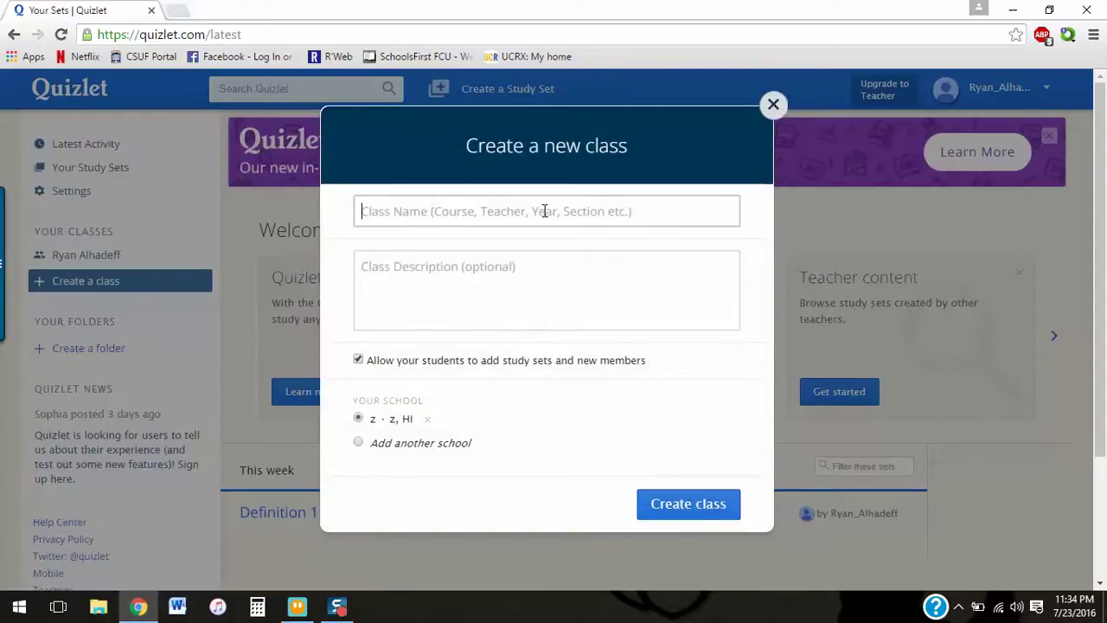
type("Ra")
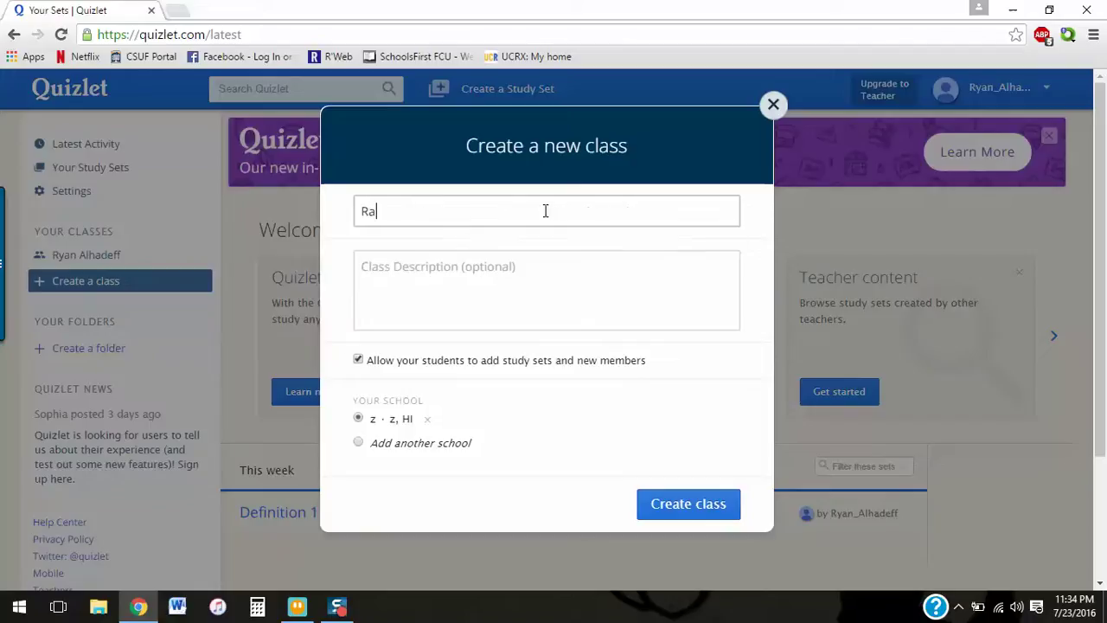
type("n Al")
key("BackSpace")
key("BackSpace")
key("BackSpace")
key("BackSpace")
key("BackSpace")
type("yan ")
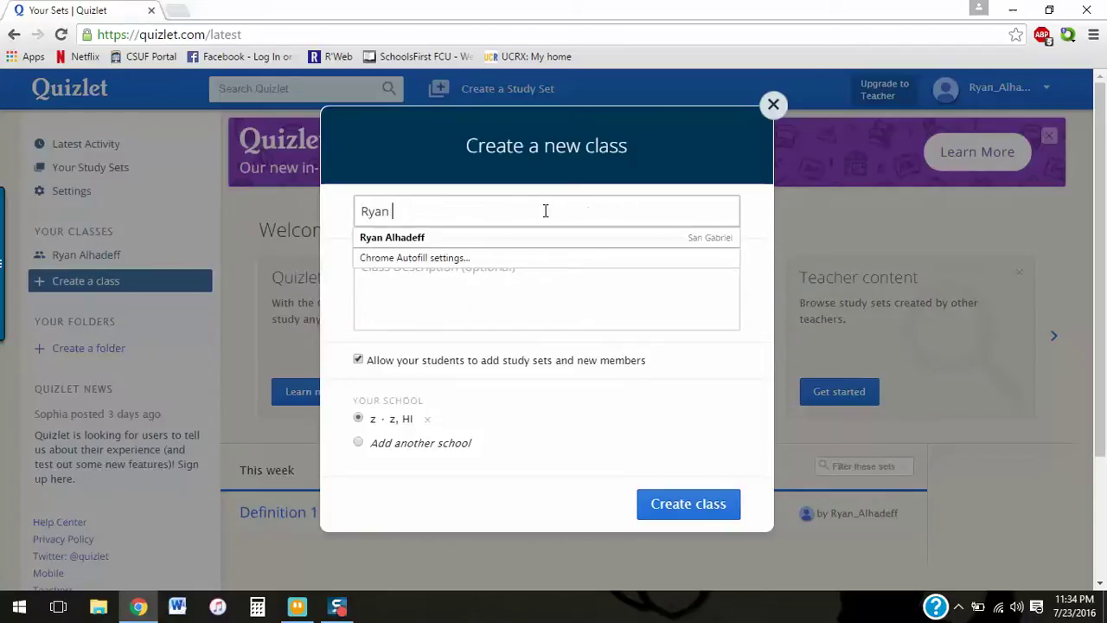
type("Alhadeff Math")
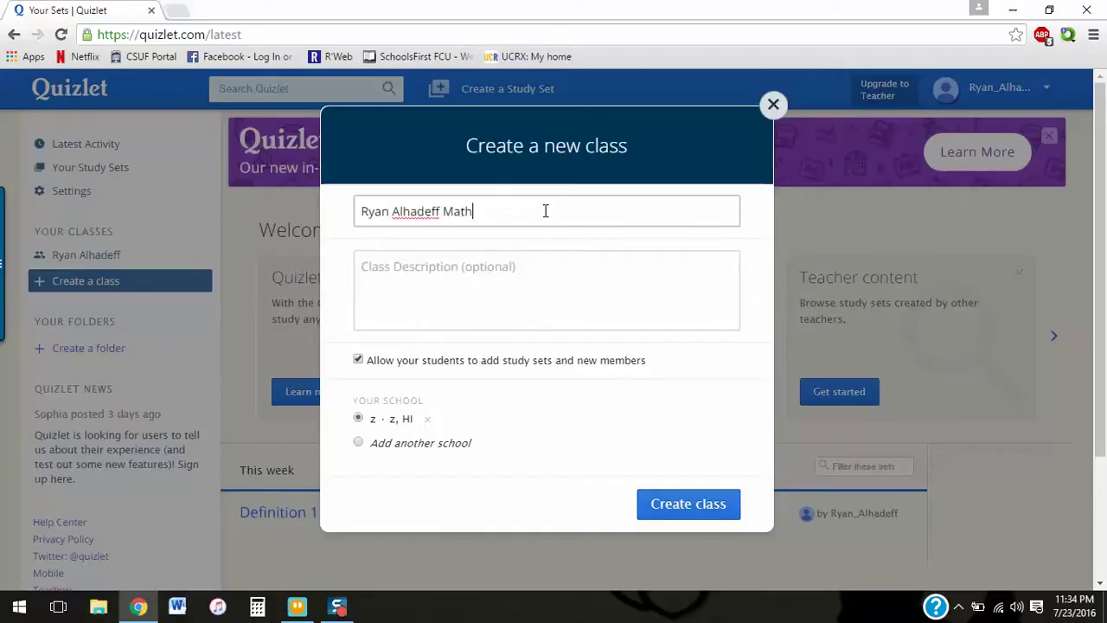
Step: Describe the class as "5th grade math" and create it
left_click(499, 273)
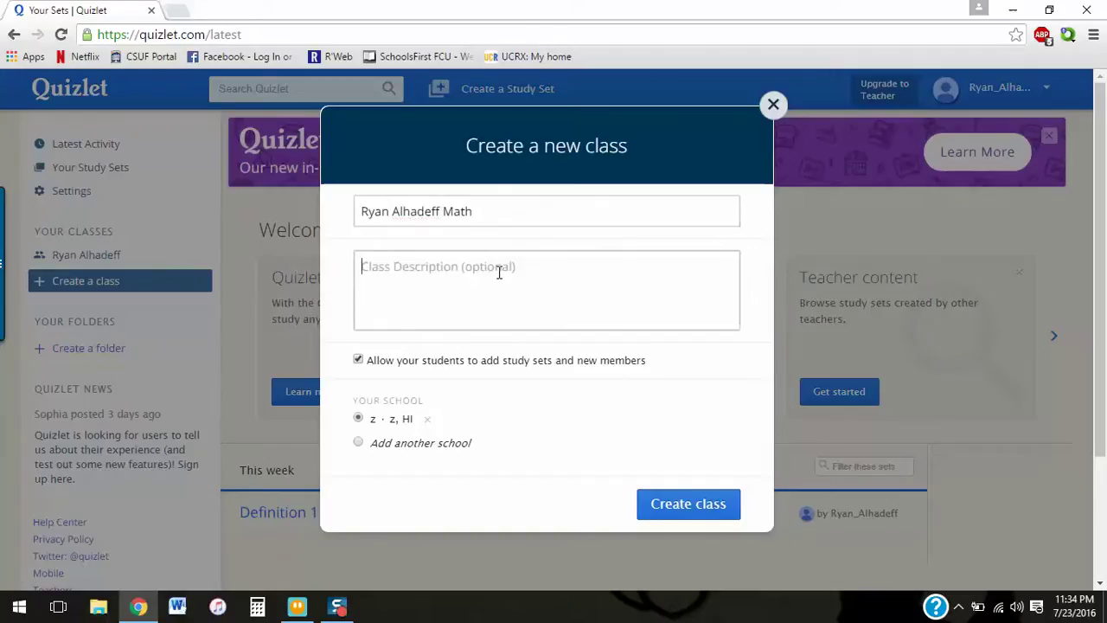
type("5th gr")
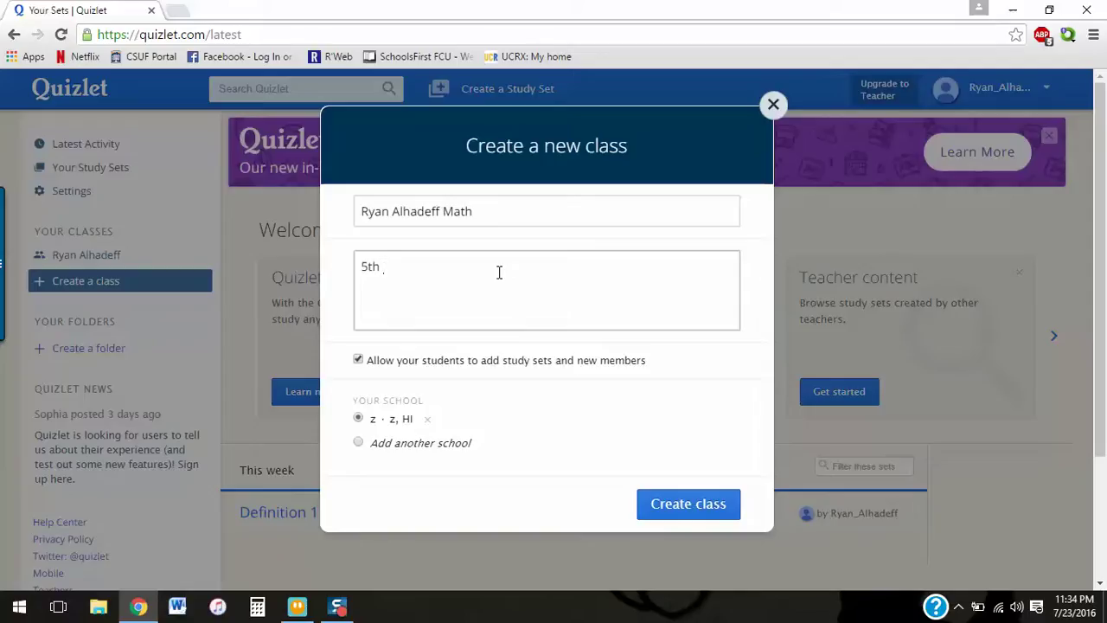
type("ade a")
key("BackSpace")
type("math")
left_click(711, 507)
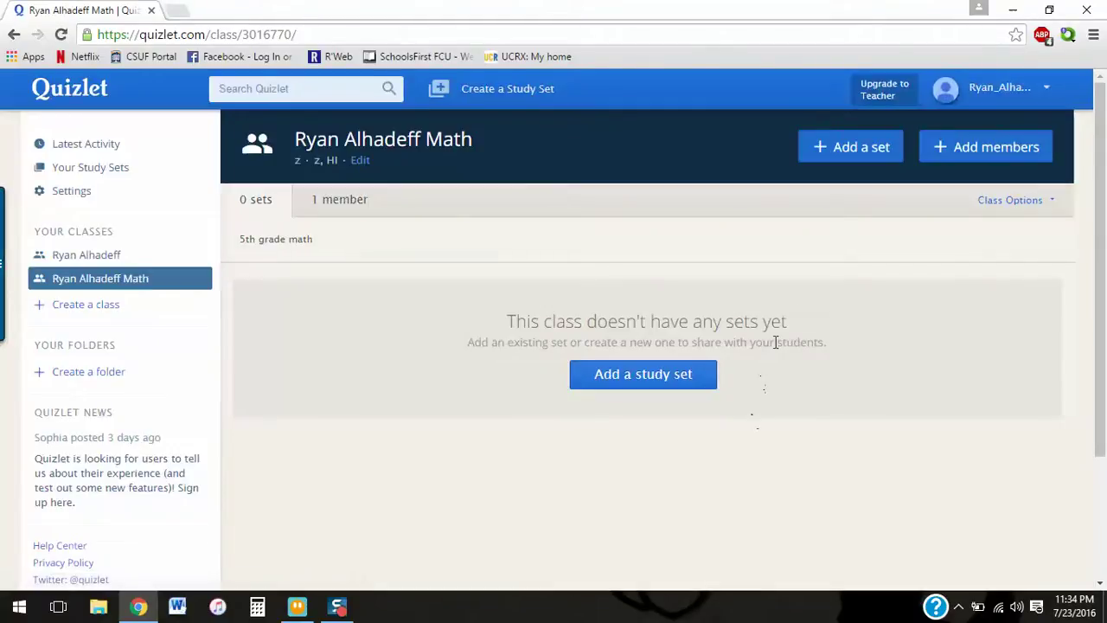
Step: View the options for inviting members to the class, and close them without sending an invitation
left_click(1010, 167)
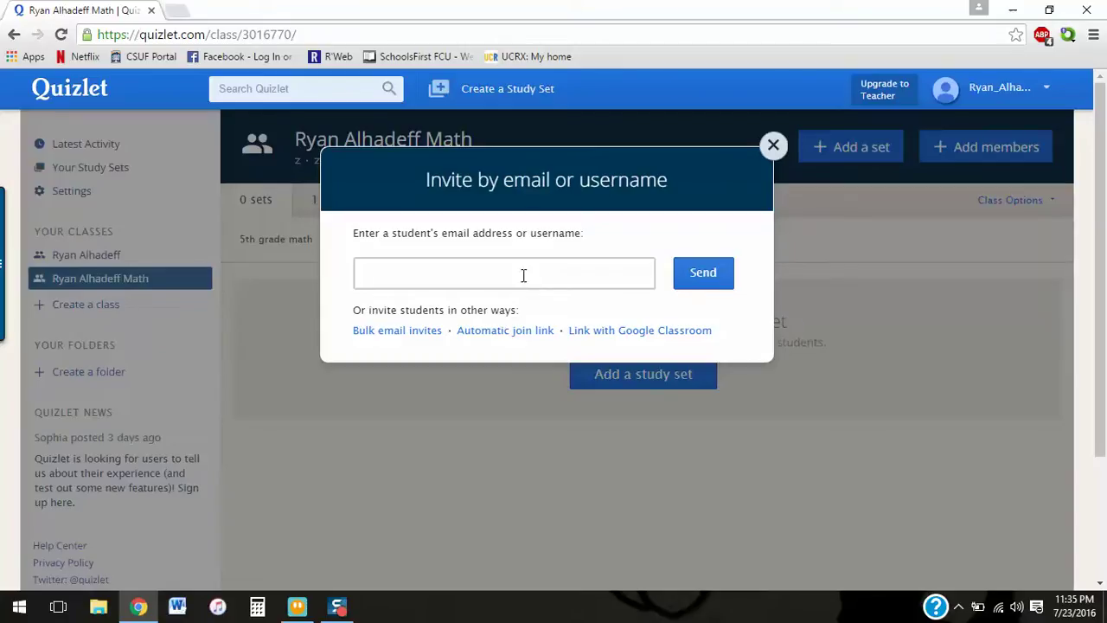
left_click(774, 146)
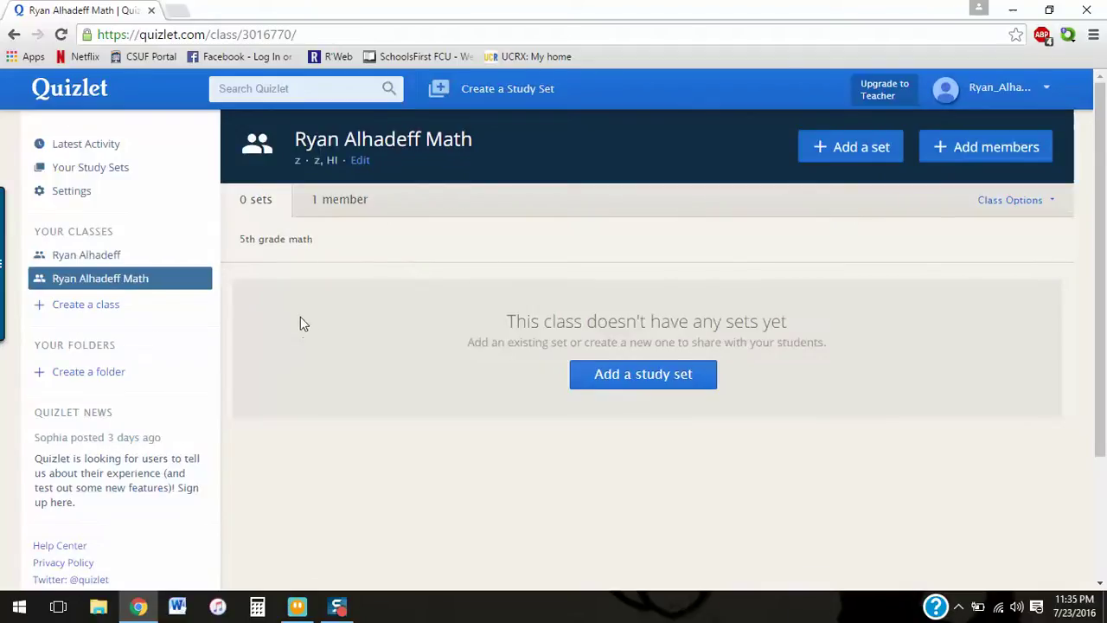
Step: Start a new study set and title it "Math Definitions"
left_click(525, 87)
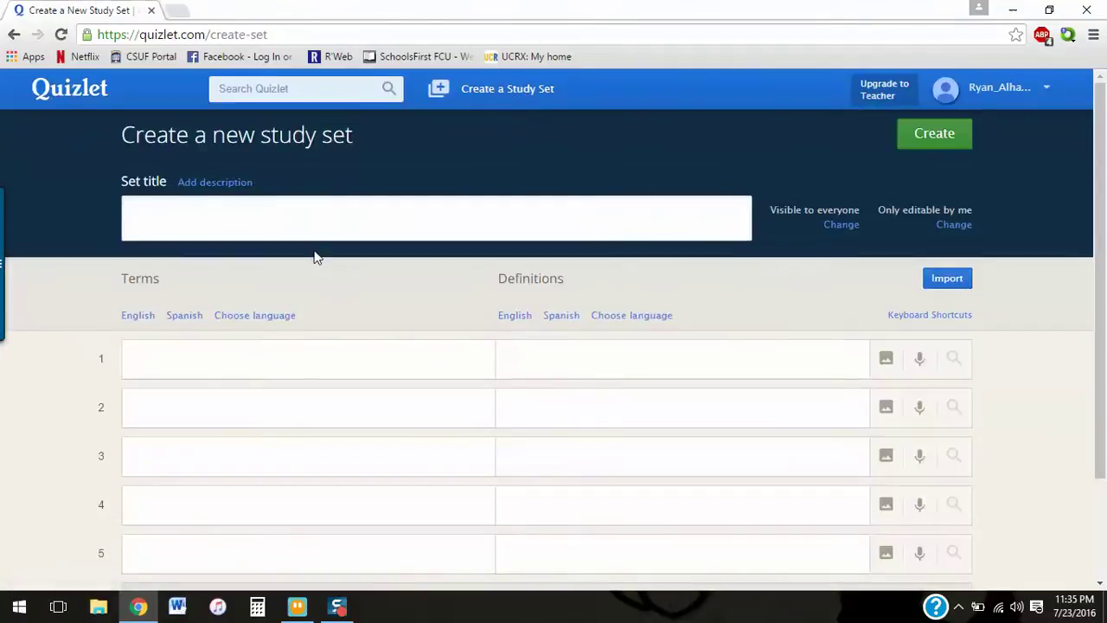
left_click(301, 218)
type("m")
key("BackSpace")
type("m")
key("BackSpace")
type("Math Def")
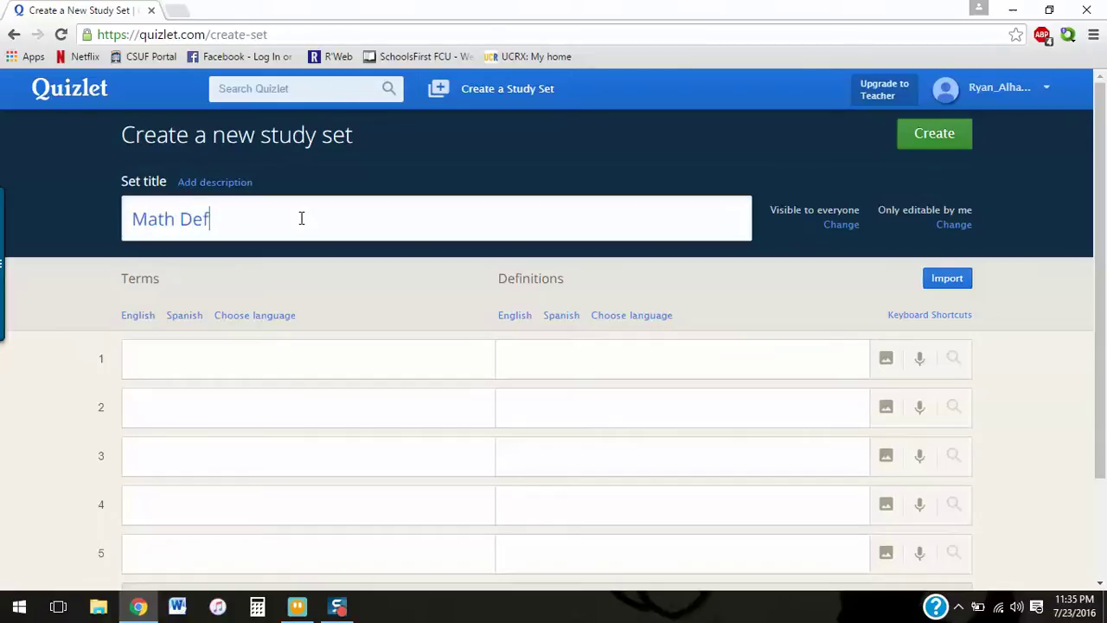
type("initions")
Step: Enter the terms "Mean", "Meadian" and "Mode" in the first three rows, accepting English as the term language
left_click(243, 363)
type("Me")
key("BackSpace")
type("ean")
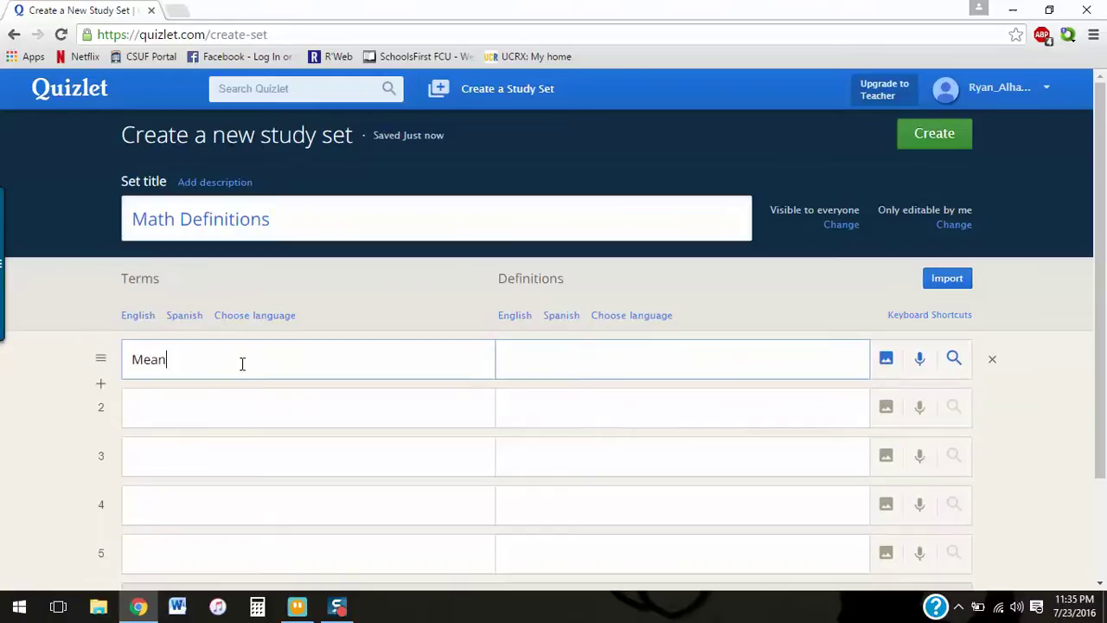
left_click(225, 401)
type("M")
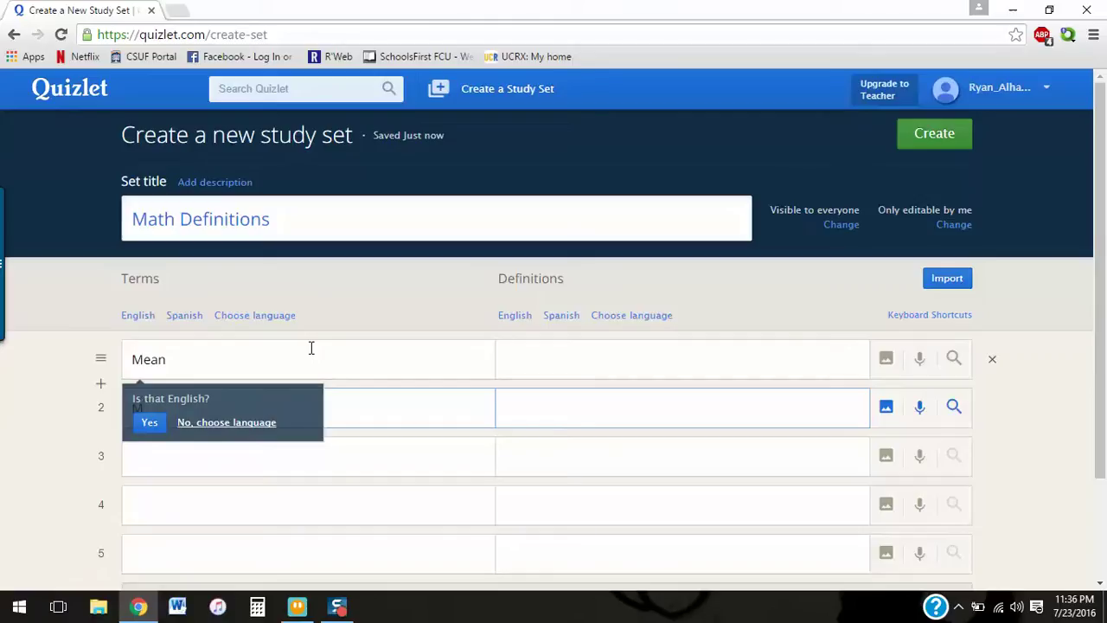
left_click(149, 422)
left_click(175, 417)
type("Meadian")
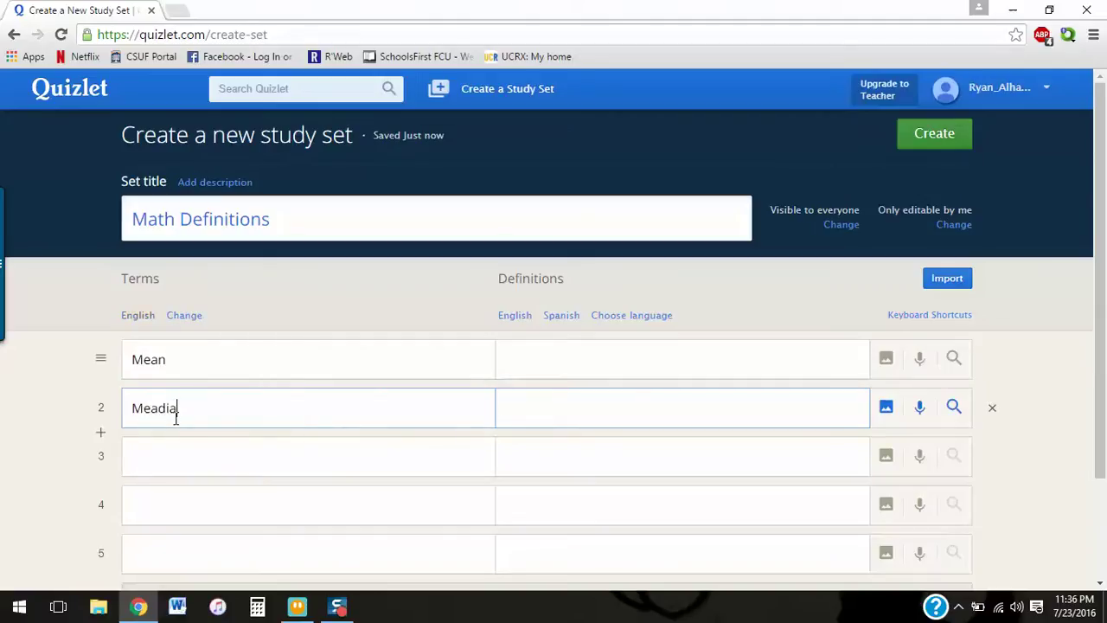
left_click(178, 465)
type("Mode")
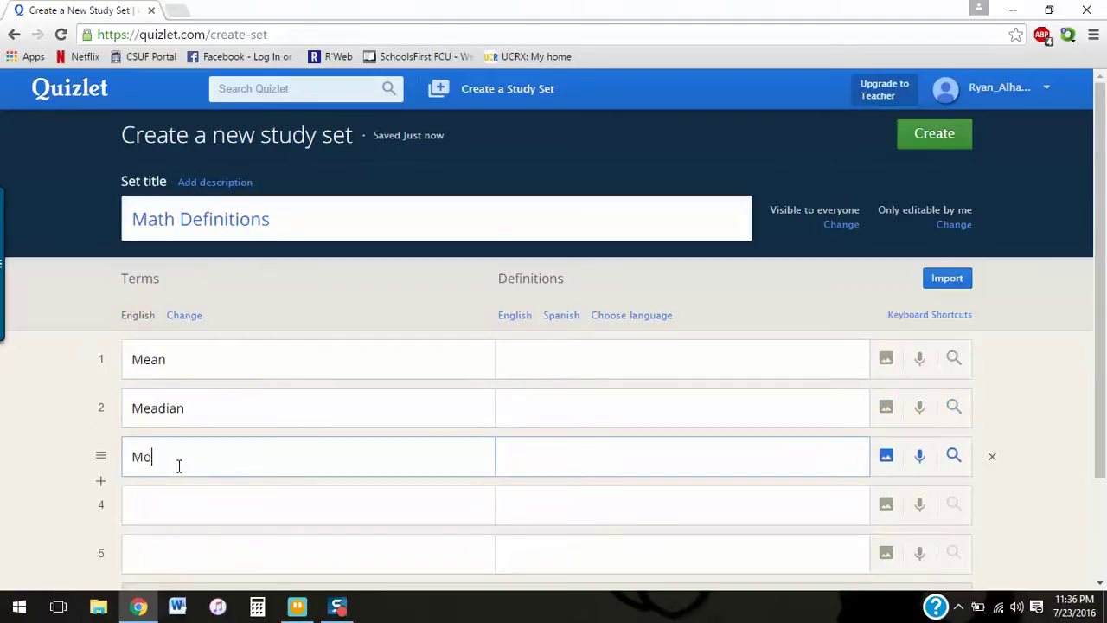
Step: Define the term Mean as "average"
left_click(566, 357)
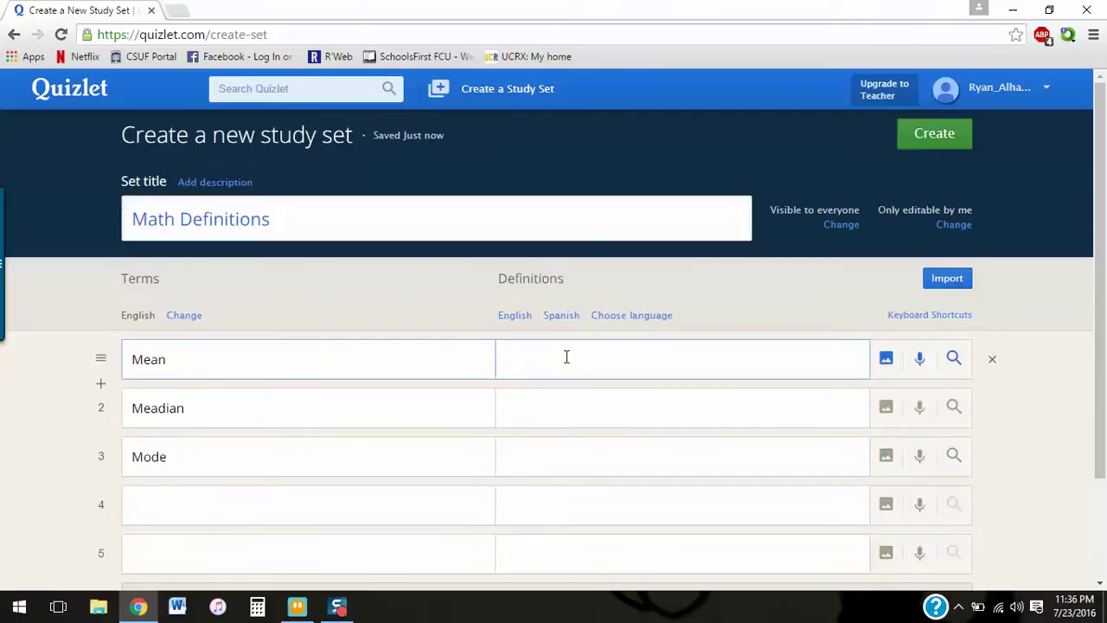
type("average")
left_click(548, 413)
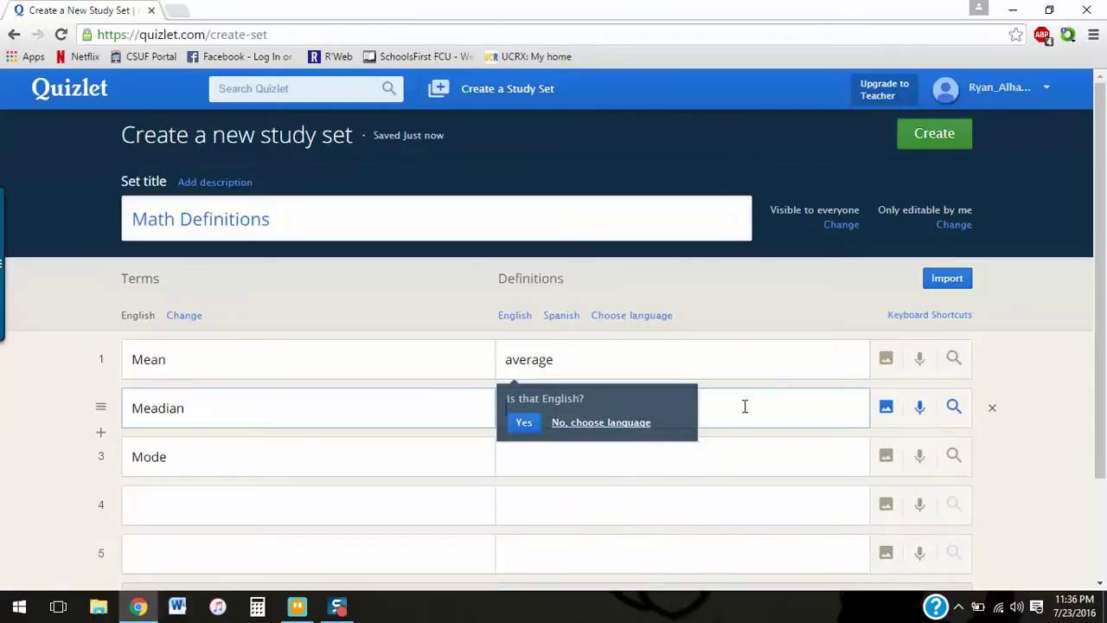
Step: Correct the second term to "Median" and define it as "Middle Value", accepting English as the definition language
left_click(158, 407)
key("BackSpace")
type("Middle value")
left_click(528, 423)
Step: Define the term Mode as "The number that shows up the most"
left_click(532, 460)
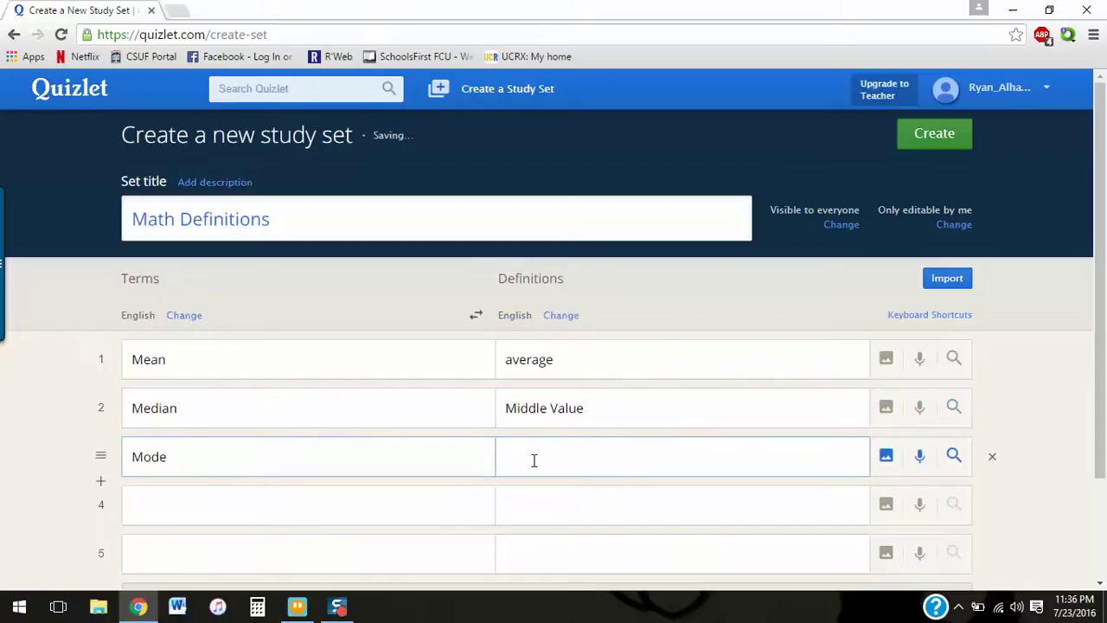
type("The number t")
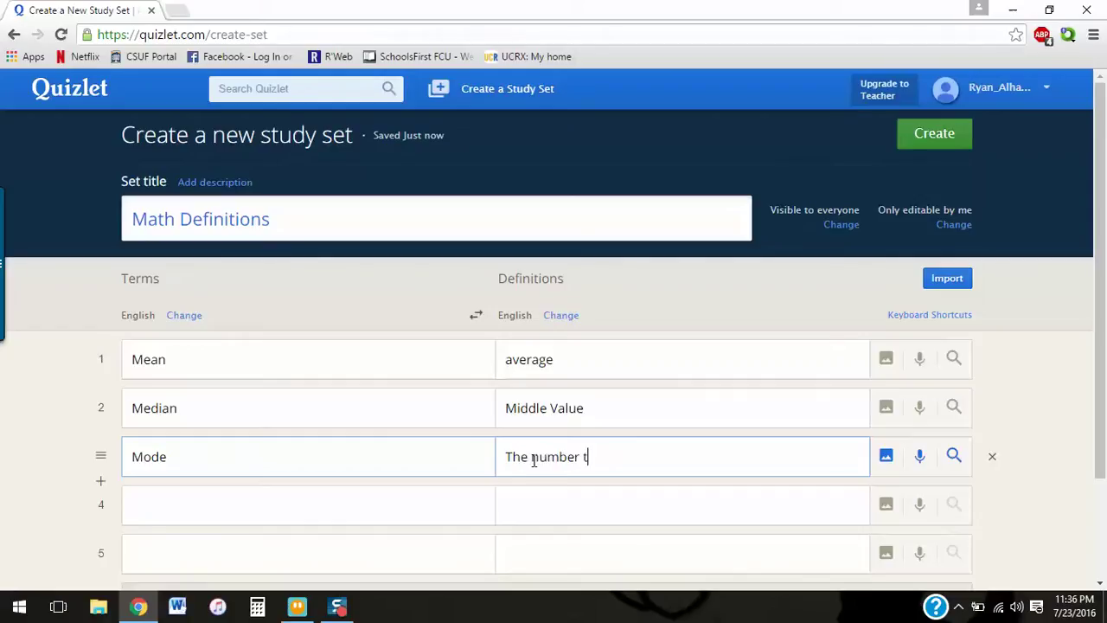
type("hat shows up the m")
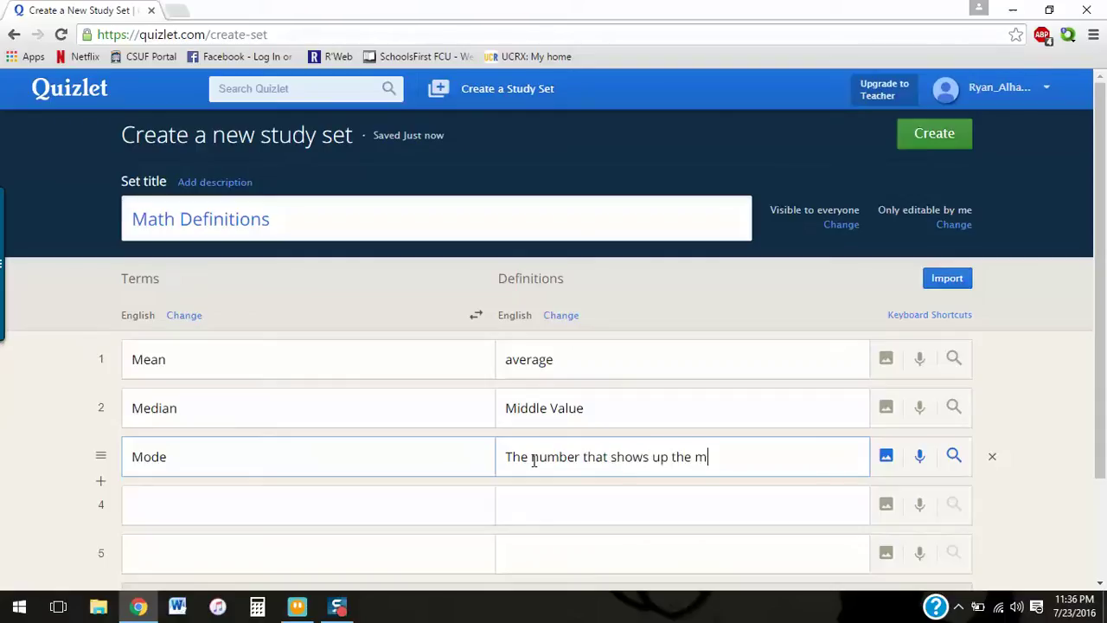
type("ost")
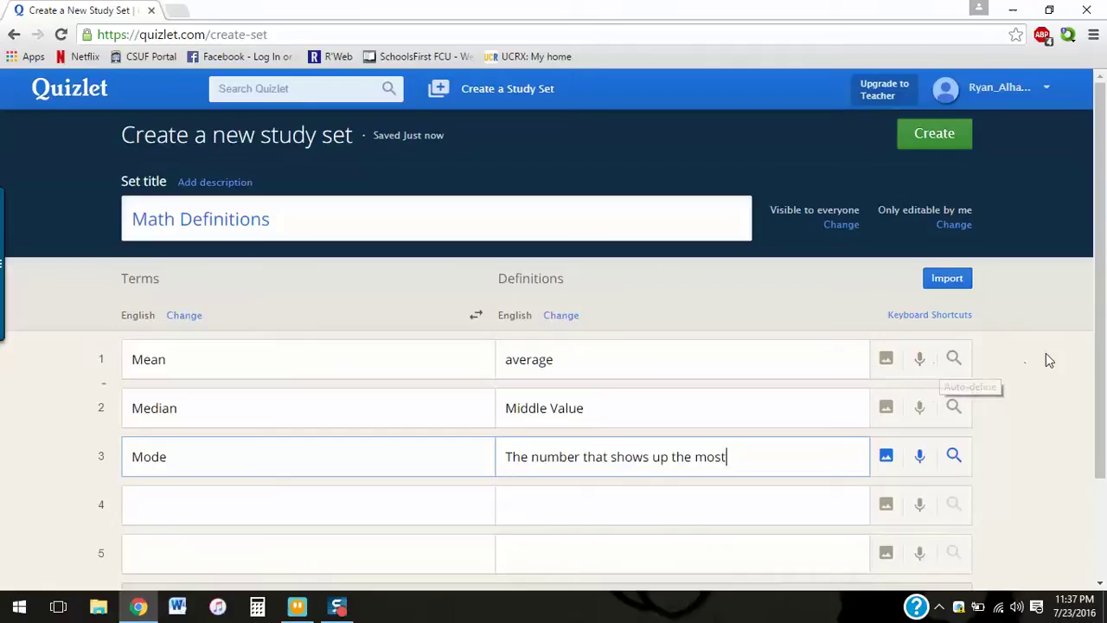
Step: Create the Math Definitions study set and dismiss the sharing prompt
left_click_drag(1100, 360, 1097, 476)
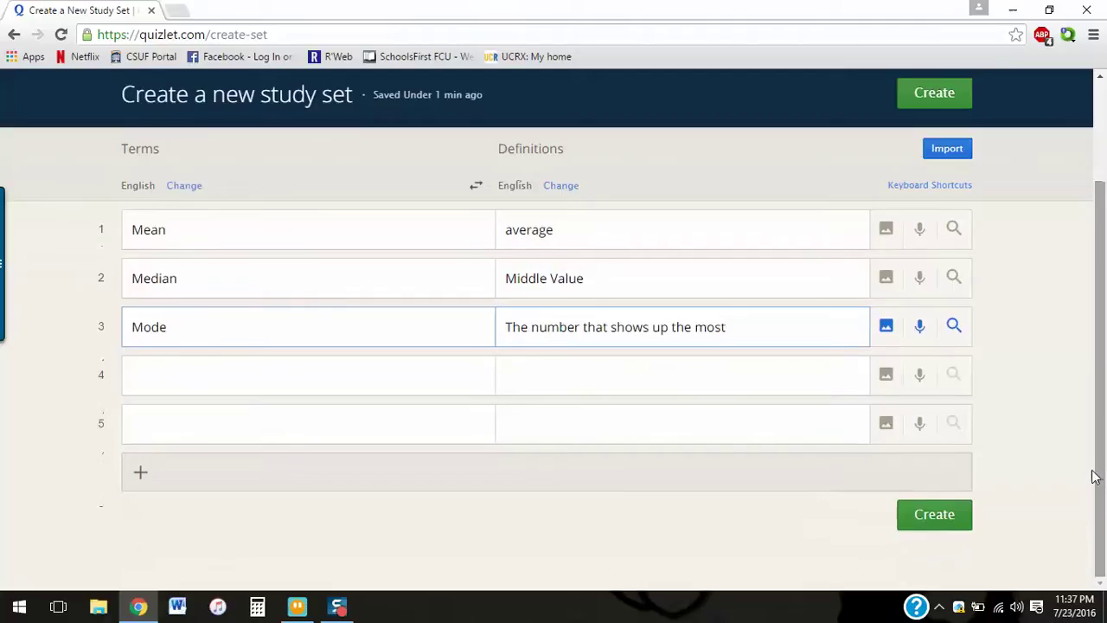
left_click(939, 516)
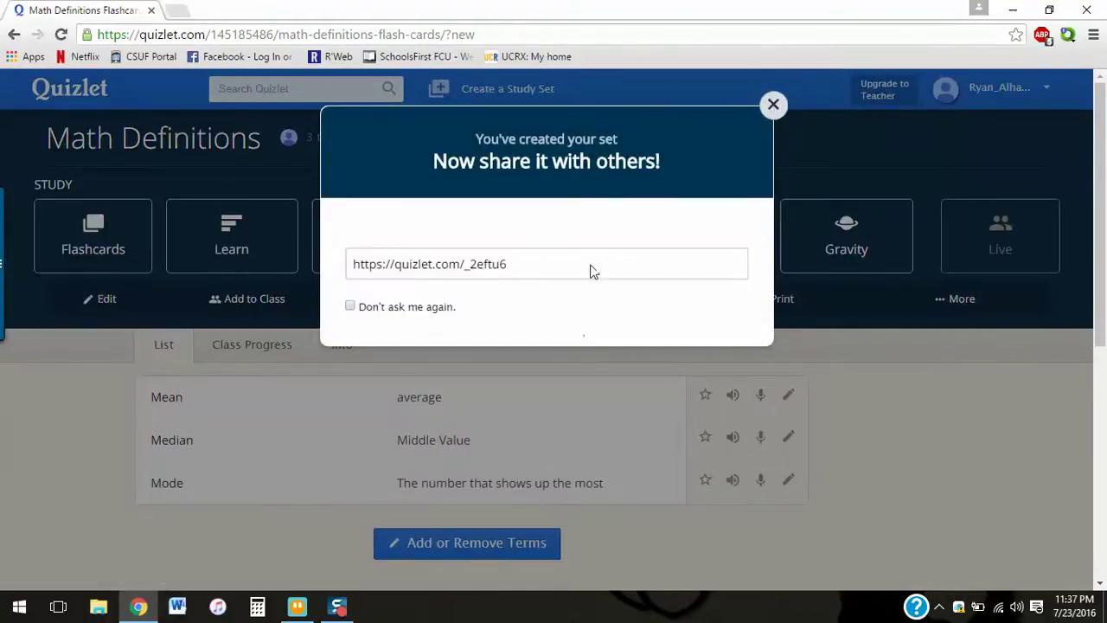
left_click(774, 105)
Step: Page through the set's flashcards, and switch their starting side to Term and finally to Both Sides
left_click(129, 249)
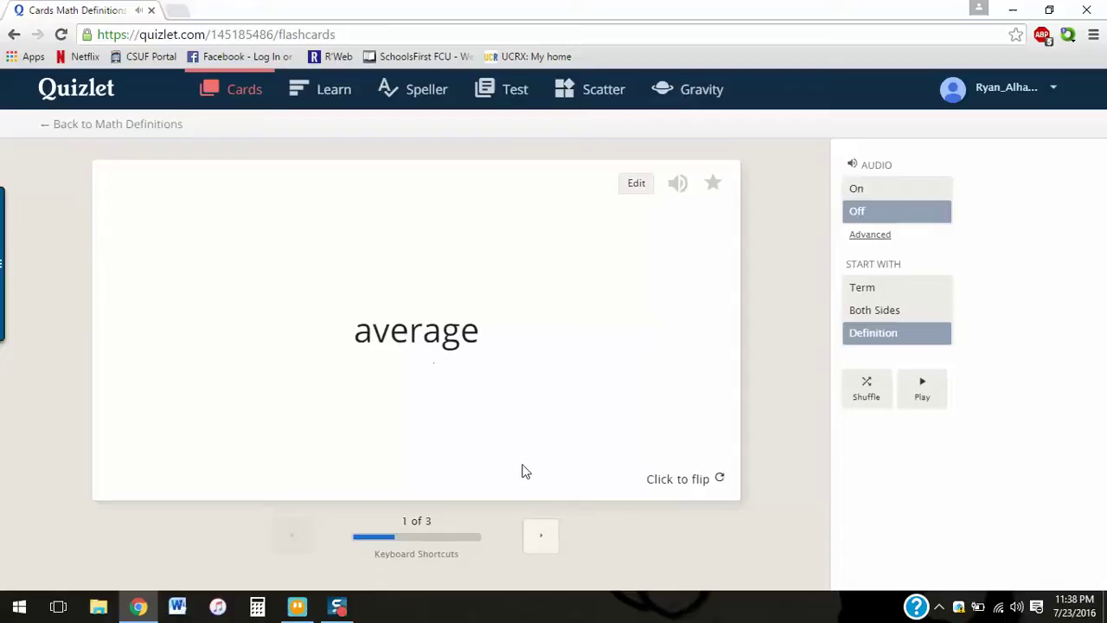
left_click(545, 538)
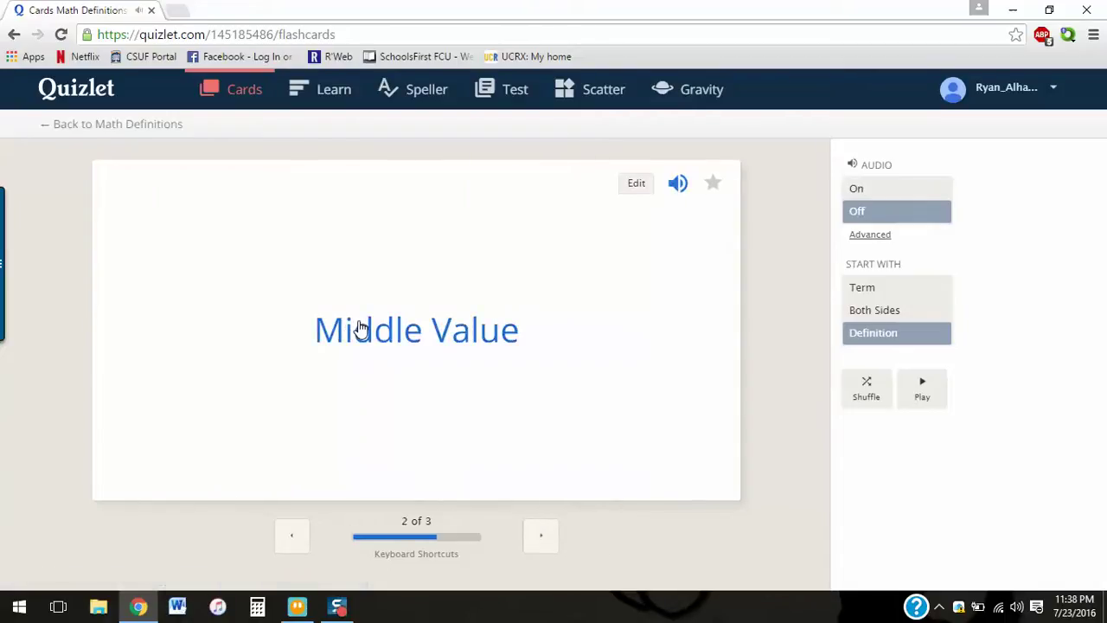
left_click(544, 538)
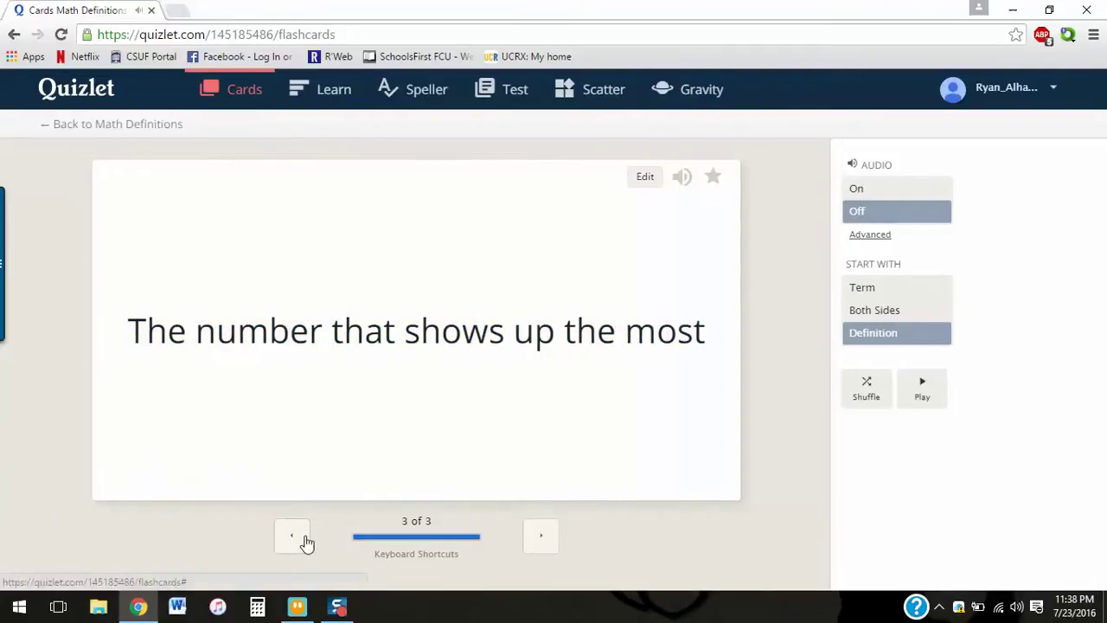
left_click(865, 288)
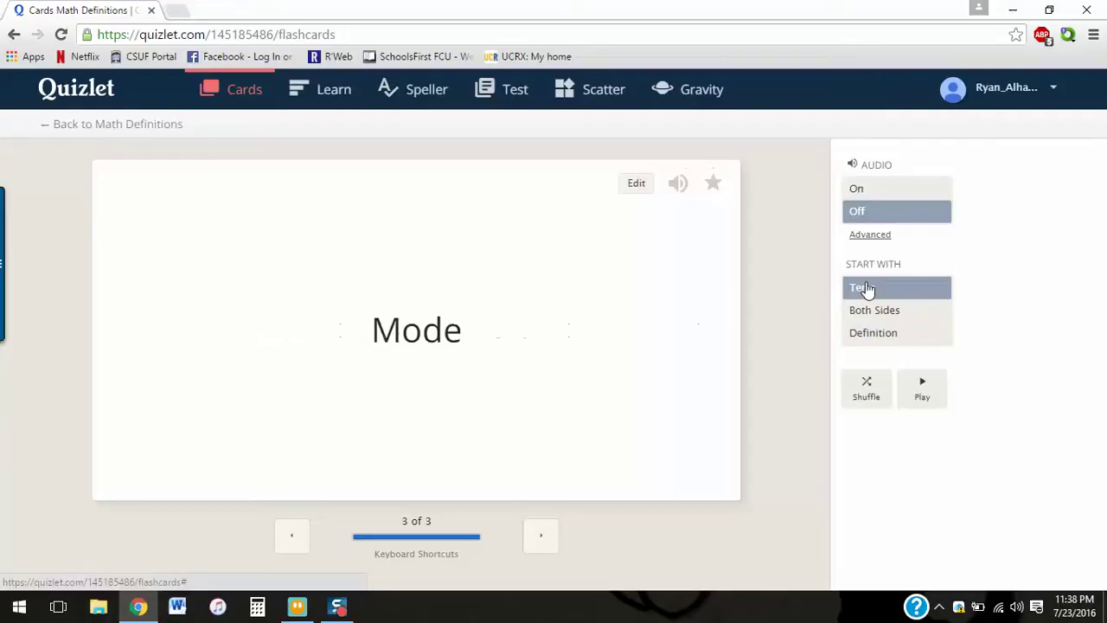
left_click(875, 311)
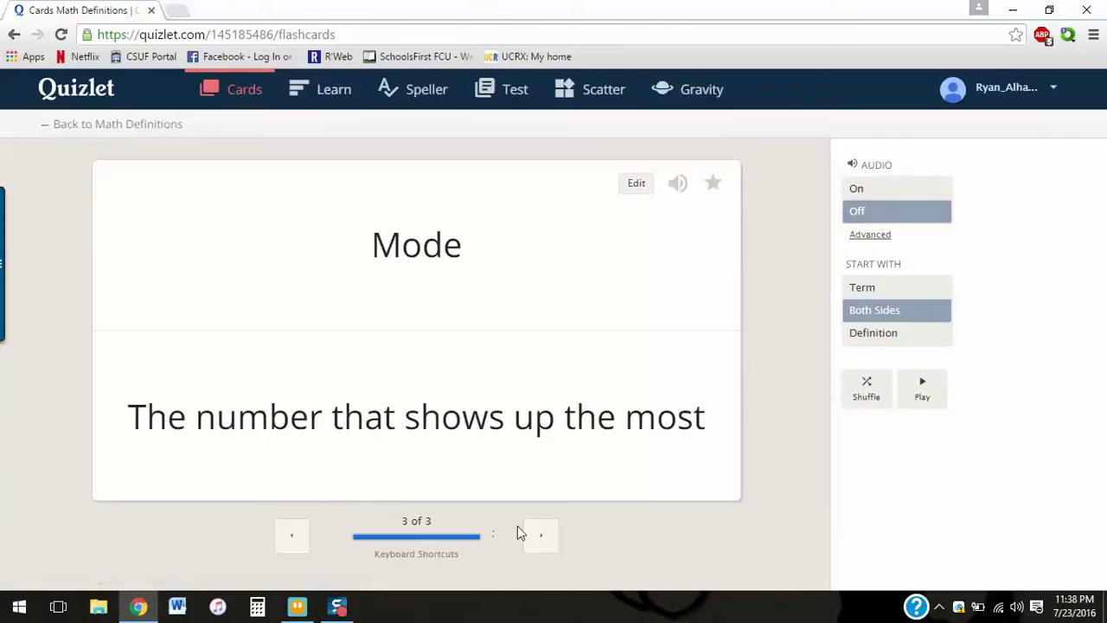
Step: Start the Learn exercise and answer the "Middle Value" prompt with "Median"
left_click(313, 90)
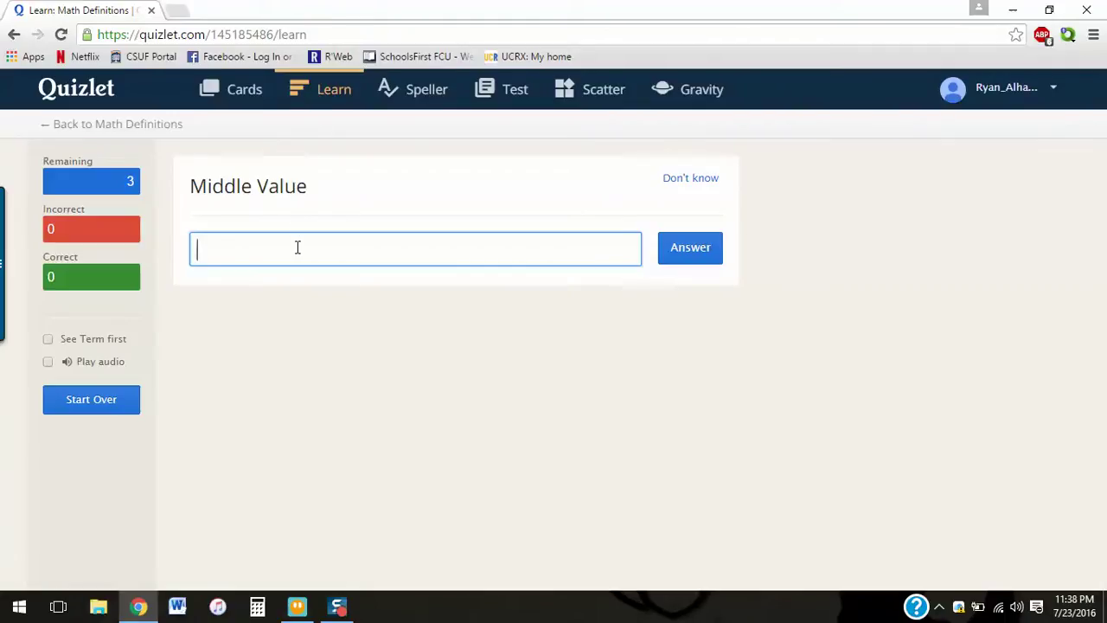
type("Mea")
key("BackSpace")
type("dian")
left_click(673, 258)
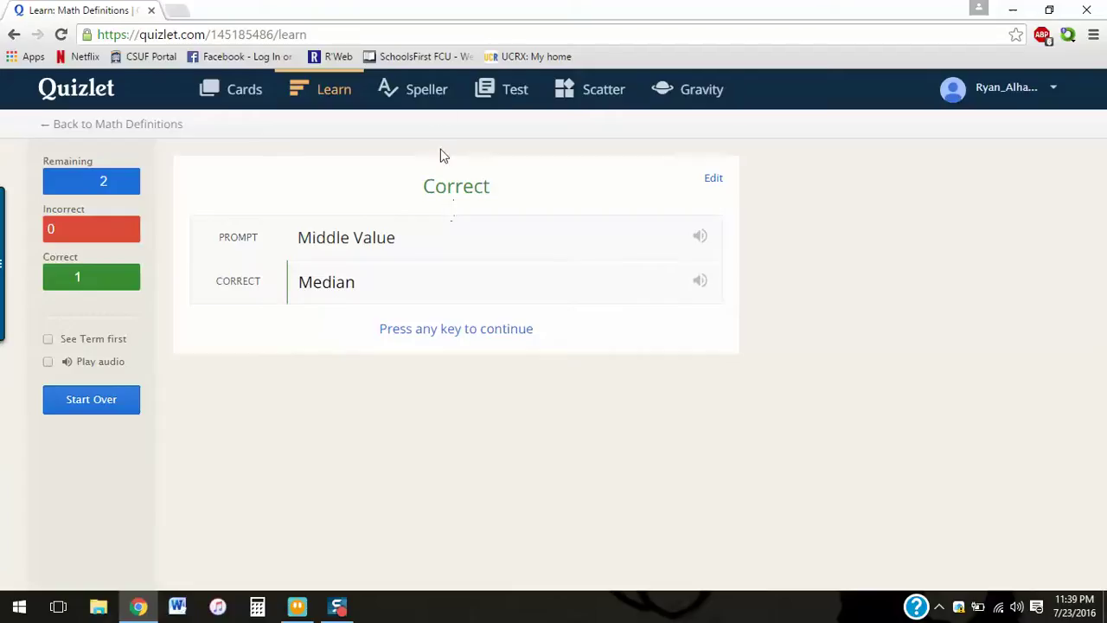
Step: Start the Speller exercise and submit the misspelled answer "Meen'" for the "average" prompt
left_click(430, 91)
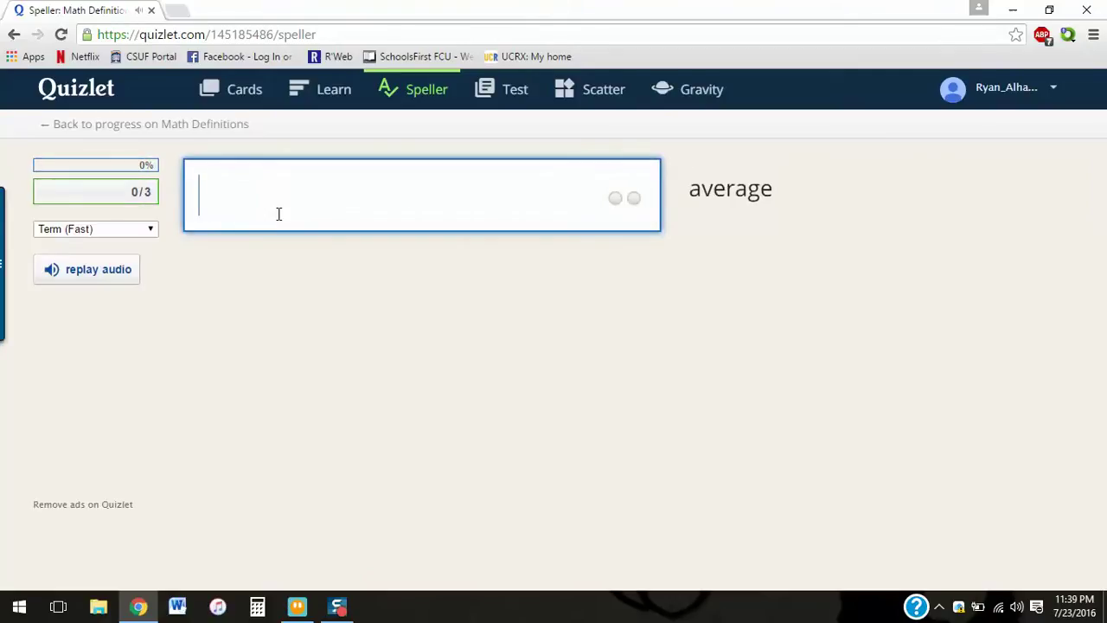
type("Meen")
key("BackSpace")
key("BackSpace")
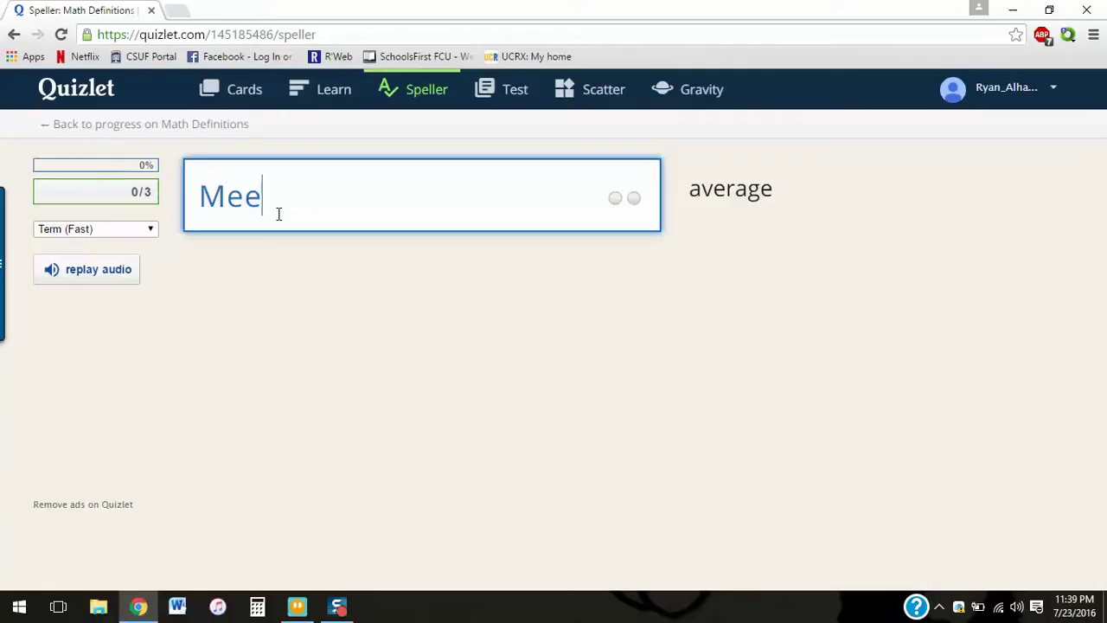
type("an")
key("BackSpace")
key("BackSpace")
key("BackSpace")
key("BackSpace")
type("e")
key("BackSpace")
type("Meen'")
key("Return")
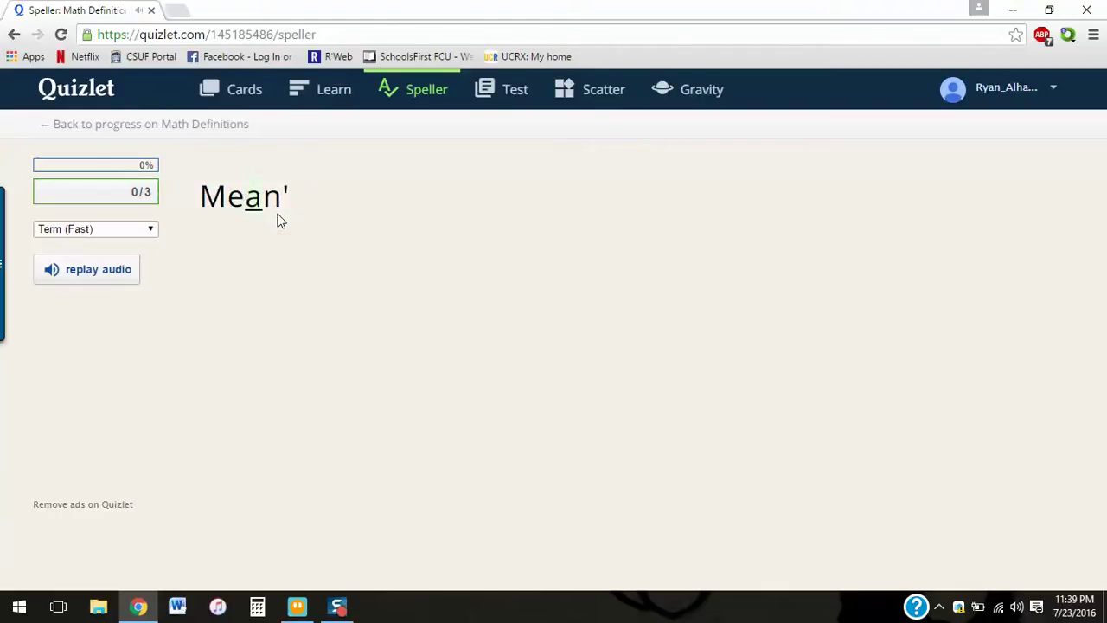
Step: Open the practice test for the Math Definitions set to view its question types
left_click(515, 100)
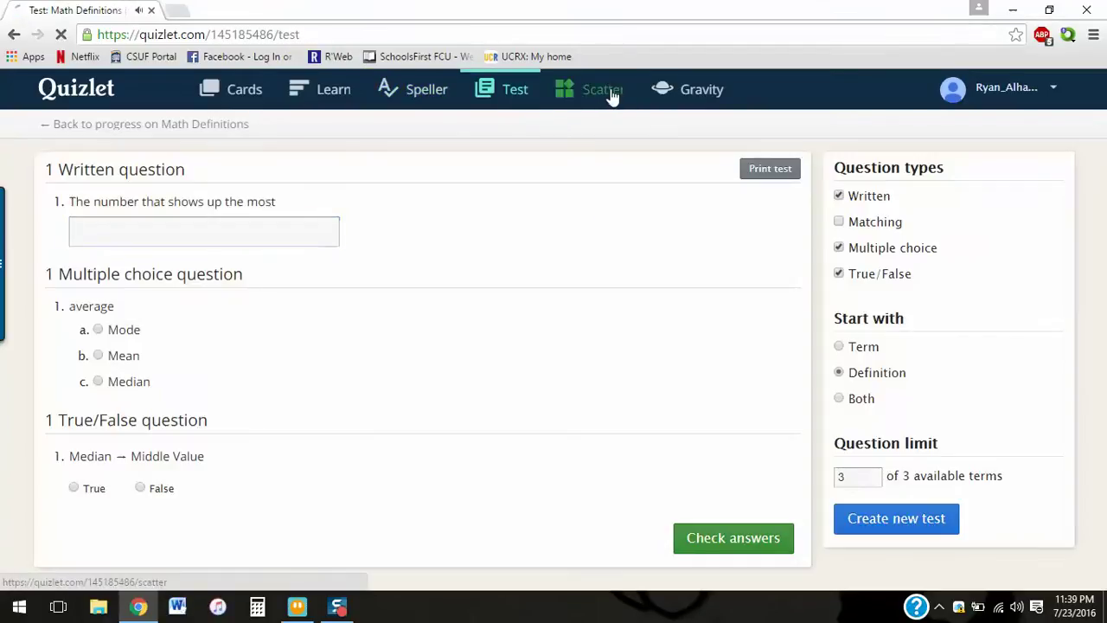
Step: Open the Scatter game for the Math Definitions set, briefly revisit its flashcards, and return to the Scatter start page
left_click(611, 101)
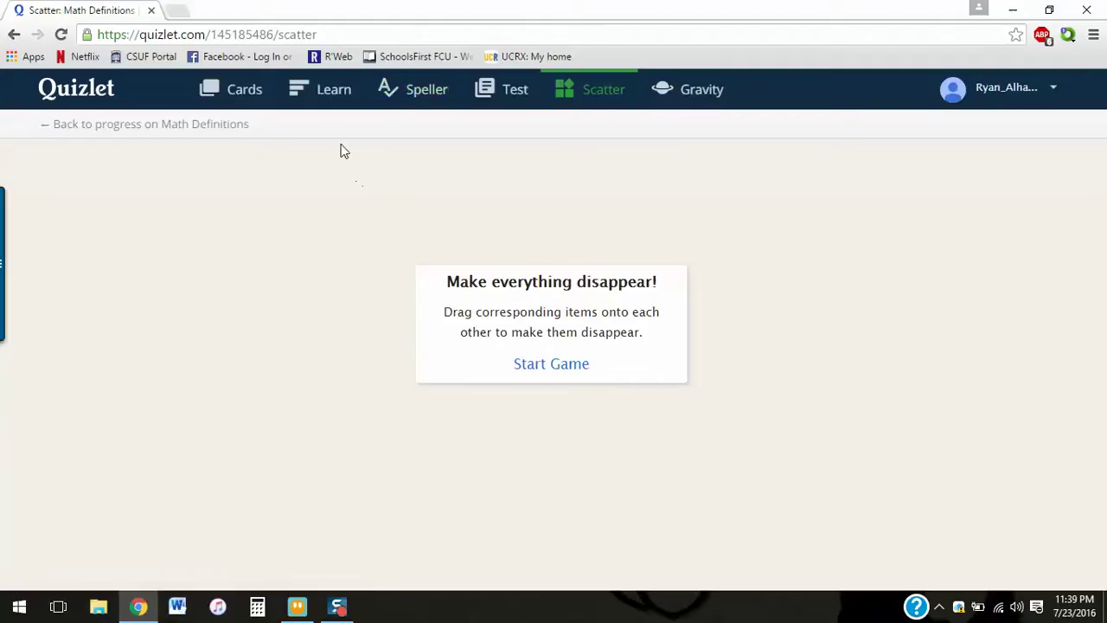
left_click(253, 97)
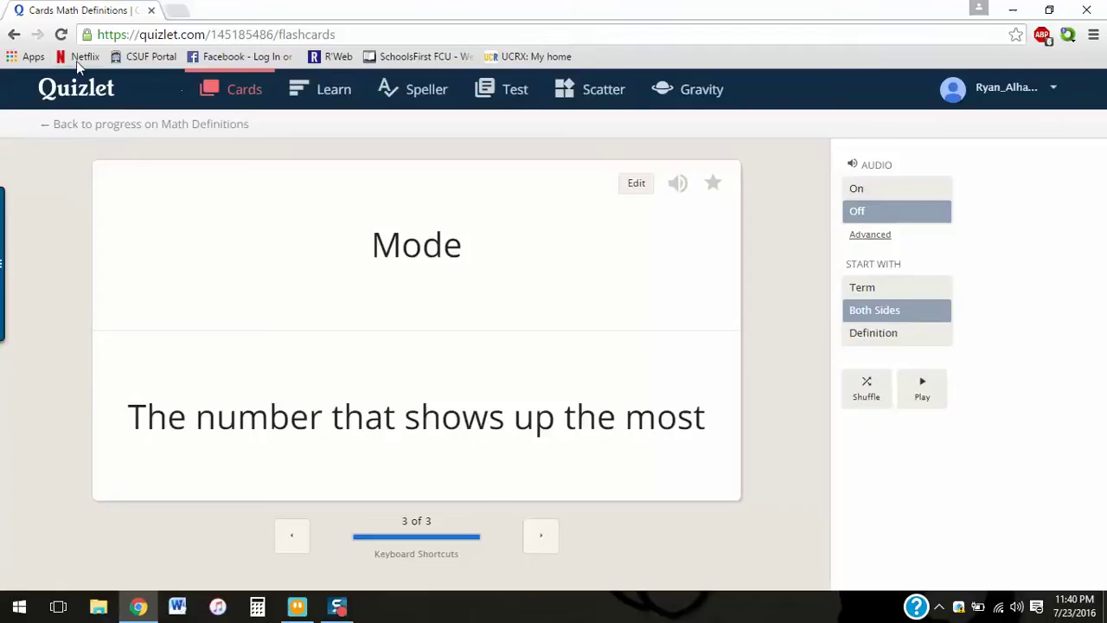
left_click(15, 35)
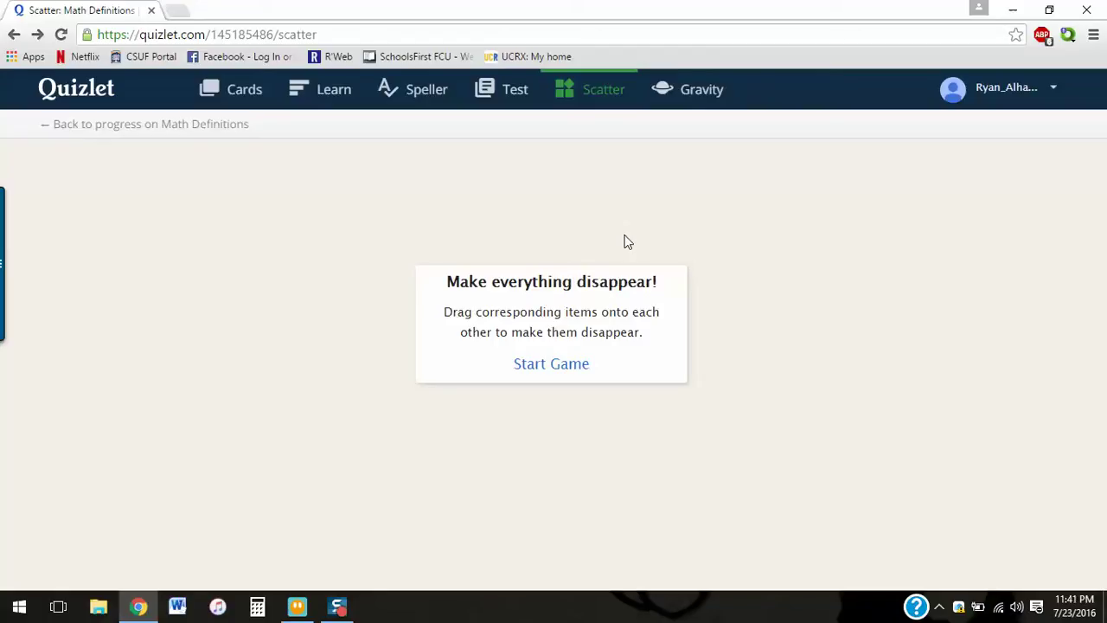
Step: Play Scatter, matching "Middle Value" to "Median", "The number that shows up the most" to "Mode", and "Mean" to "average"
left_click(552, 365)
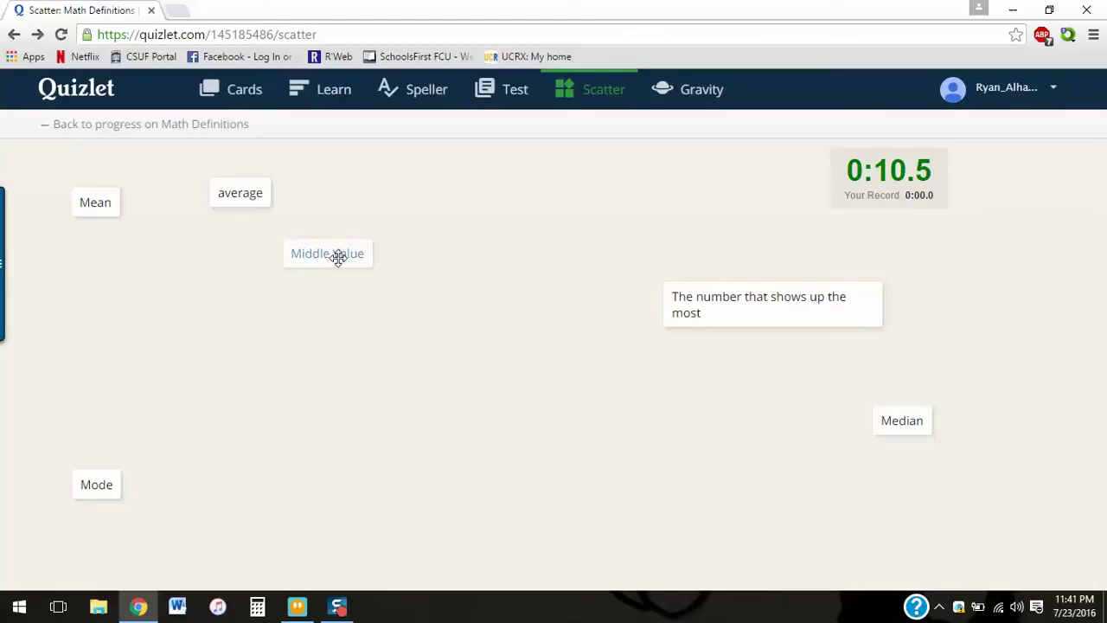
left_click_drag(337, 257, 898, 420)
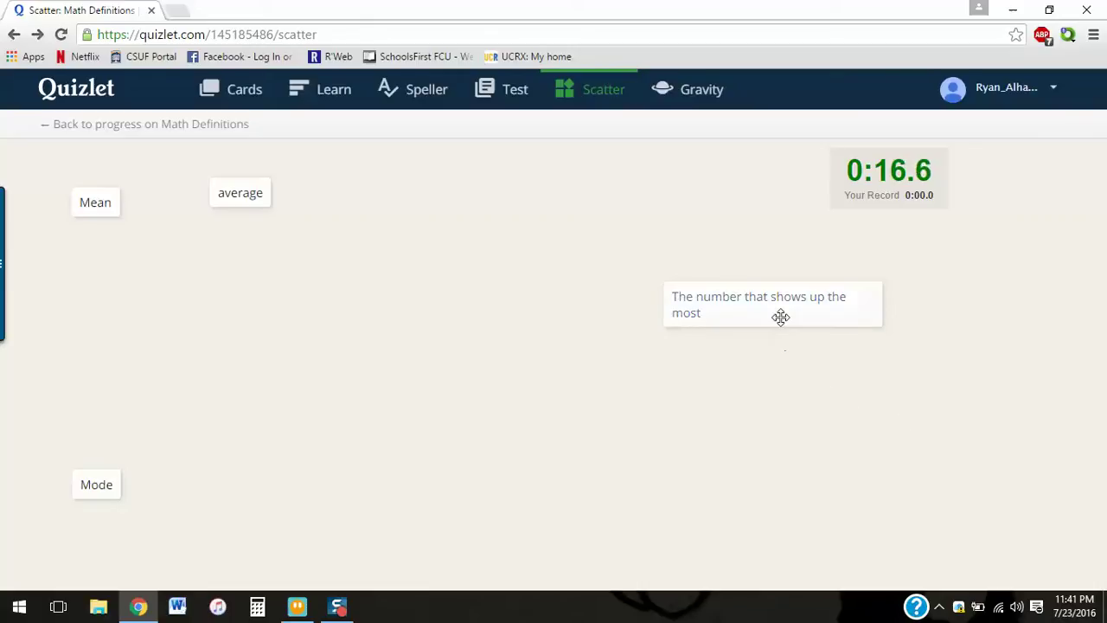
left_click_drag(777, 311, 114, 482)
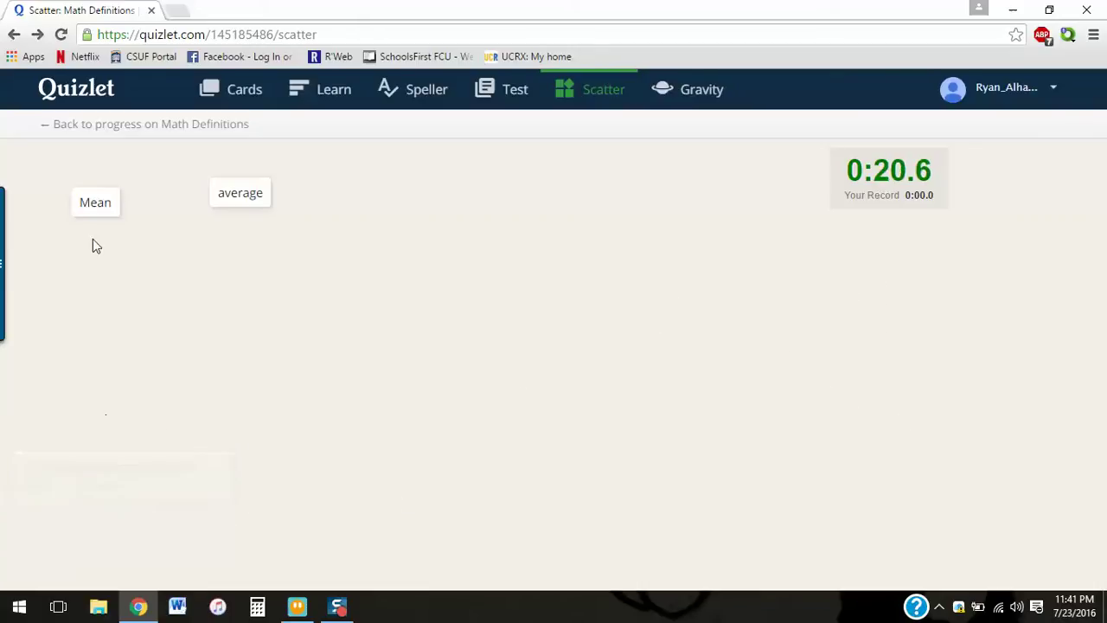
left_click_drag(99, 199, 256, 190)
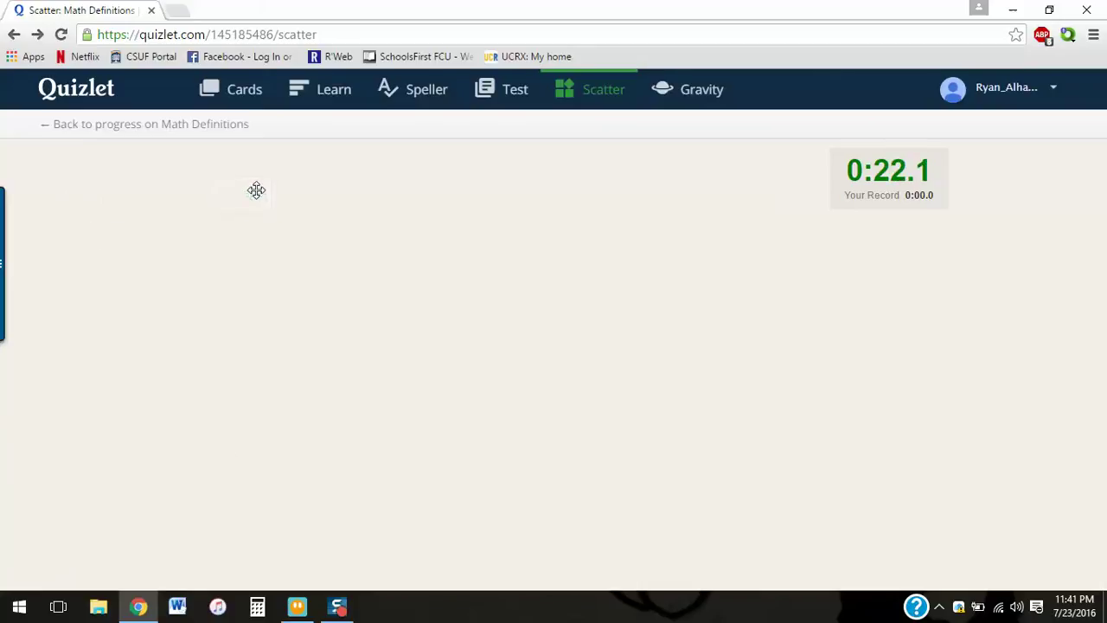